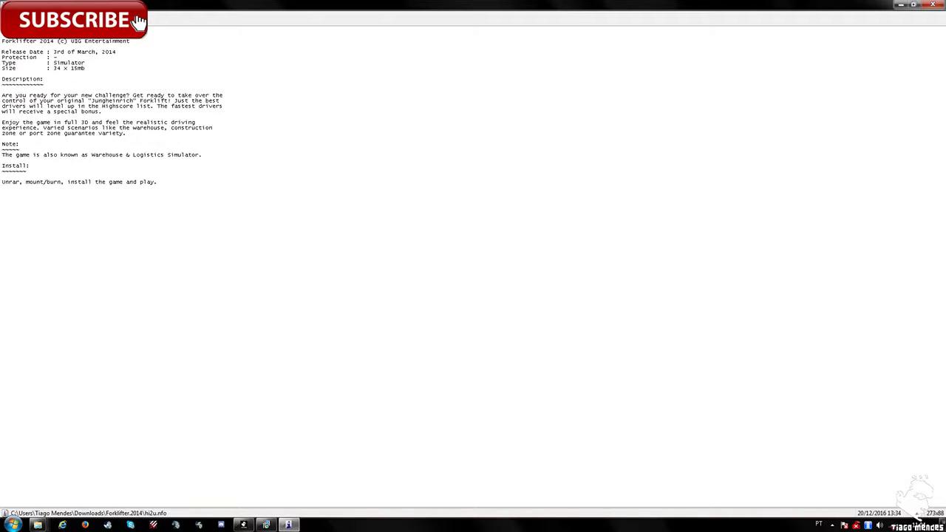
- Examine the game's alternative name and the installation instructions in the hi2u.nfo file
left_click_drag(5, 144, 198, 155)
right_click(203, 151)
left_click(91, 155)
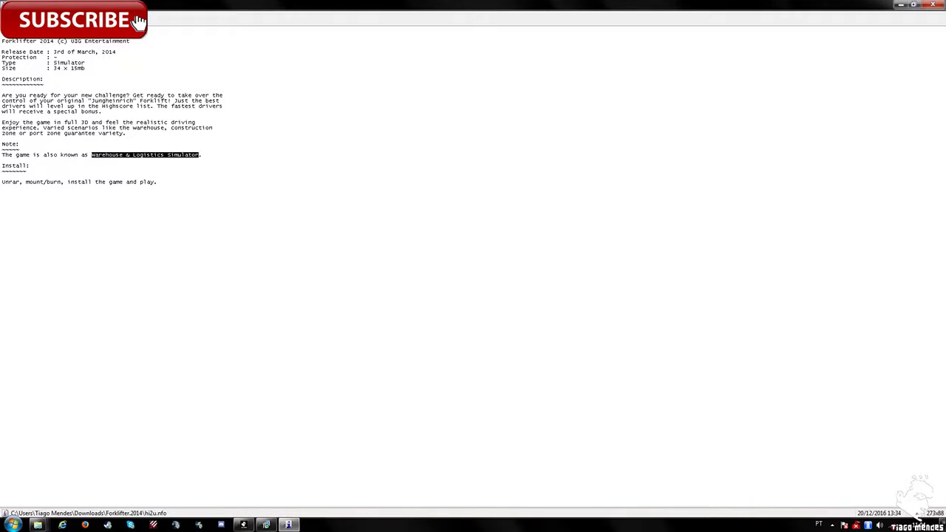
left_click(2, 187)
left_click_drag(1, 182, 158, 182)
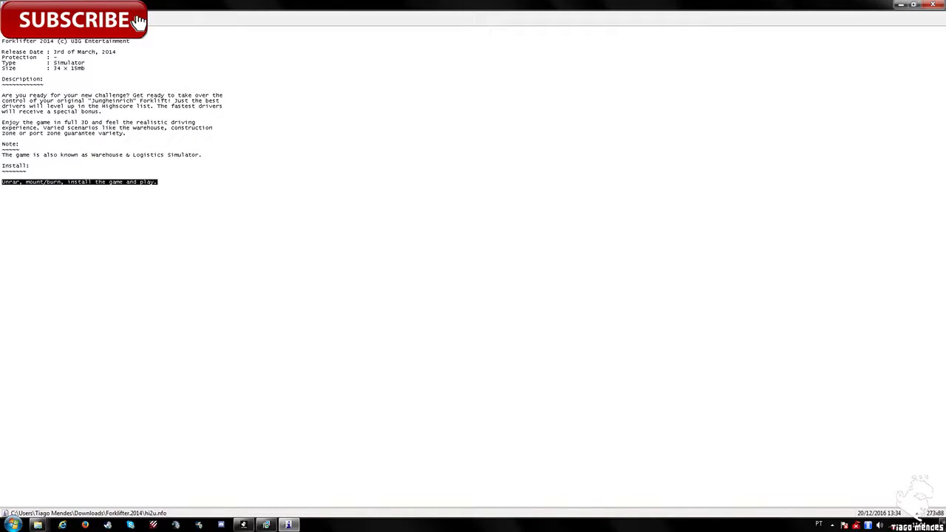
left_click(2, 187)
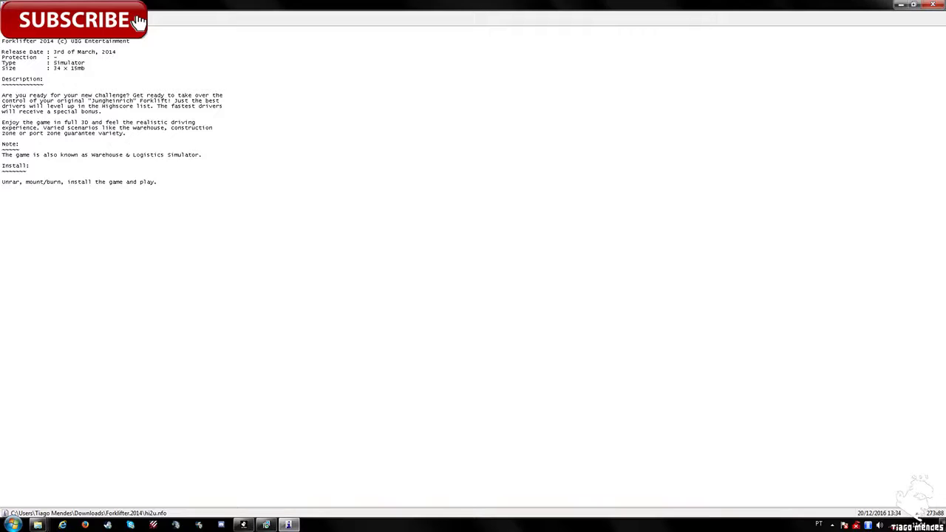
- Close the hi2u.nfo viewer and delete the hi2u file from the Forklifter.2014 folder
key("alt+F4")
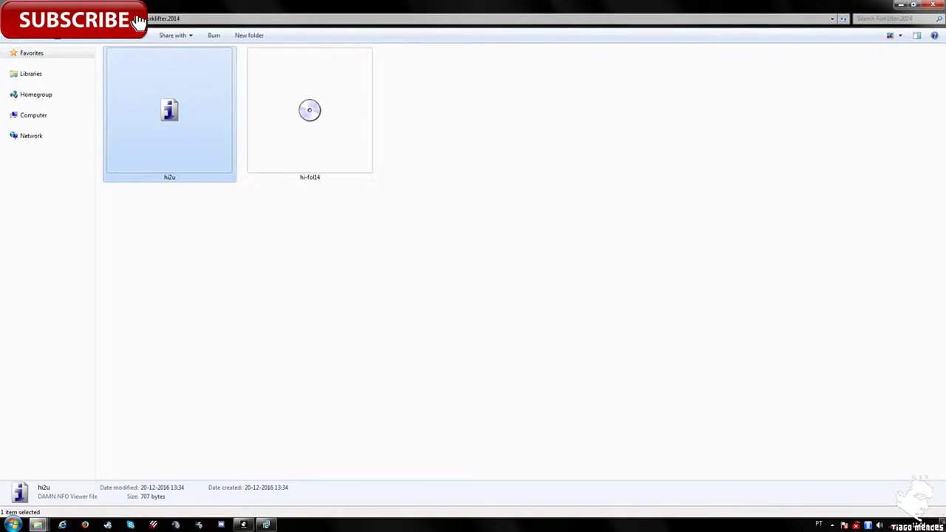
key("Delete")
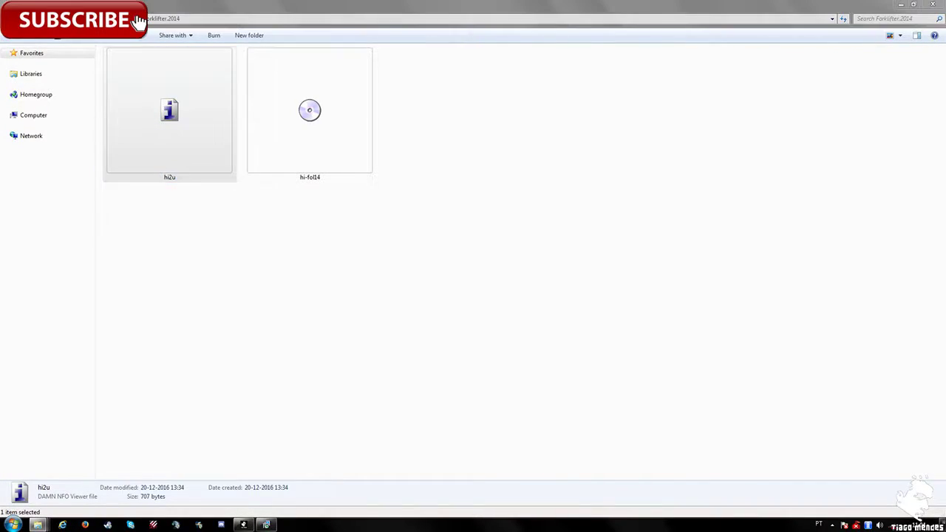
key("Return")
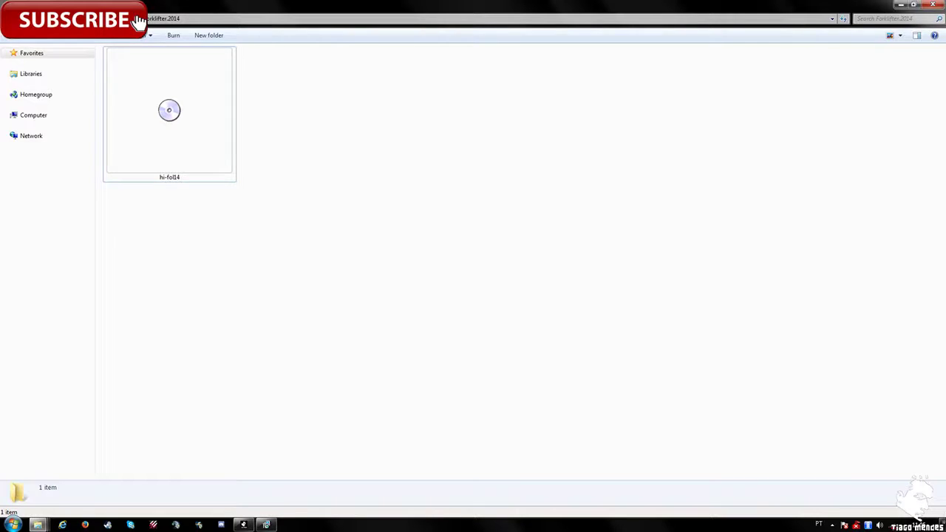
- Look at the MagicISO options available for the hi-fol14 disc image
right_click(133, 128)
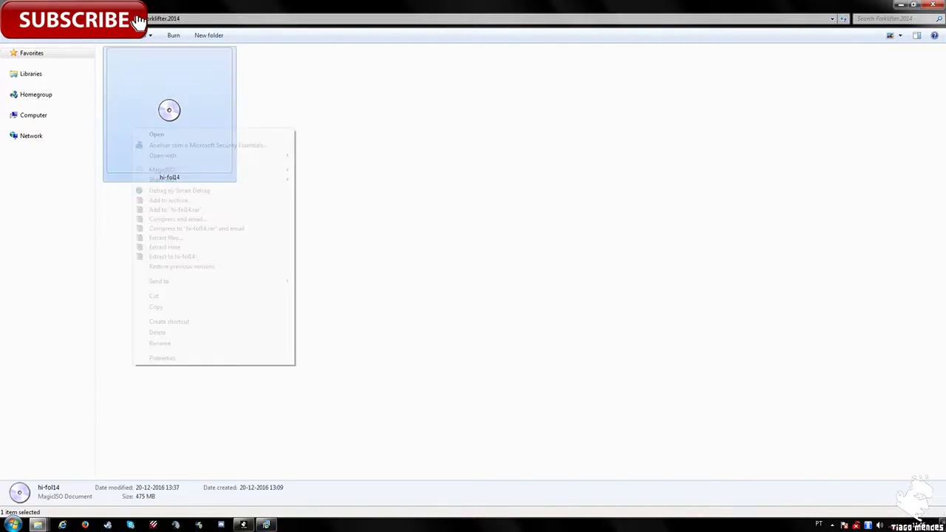
mouse_move(221, 169)
mouse_move(385, 170)
left_click(613, 170)
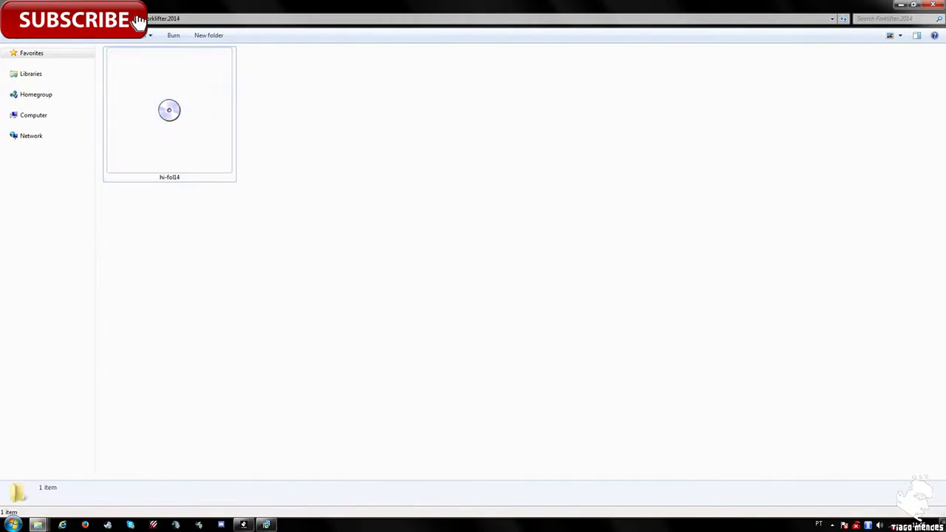
- Switch to the DVD Drive (G:) Forklifter 2014 window and check the real-time protection setting in Microsoft Security Essentials
mouse_move(37, 525)
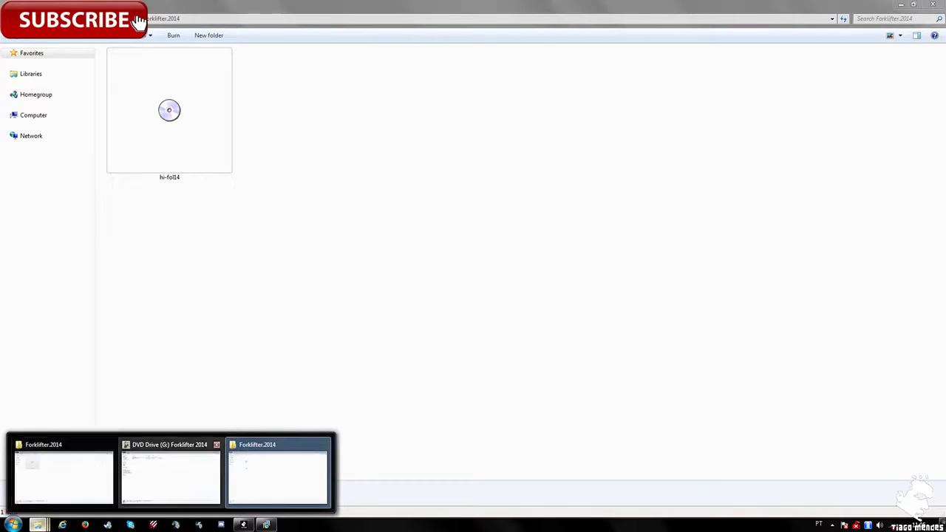
left_click(170, 469)
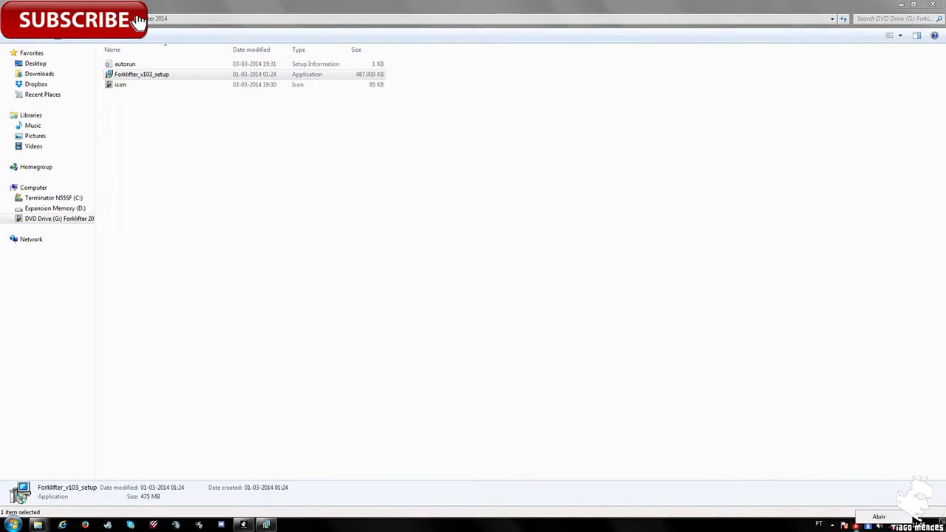
left_click(592, 164)
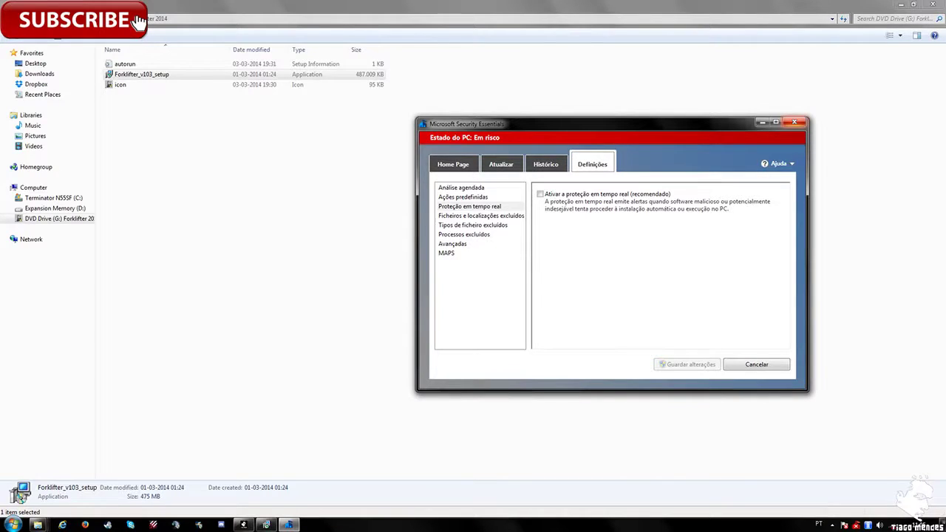
key("alt+F4")
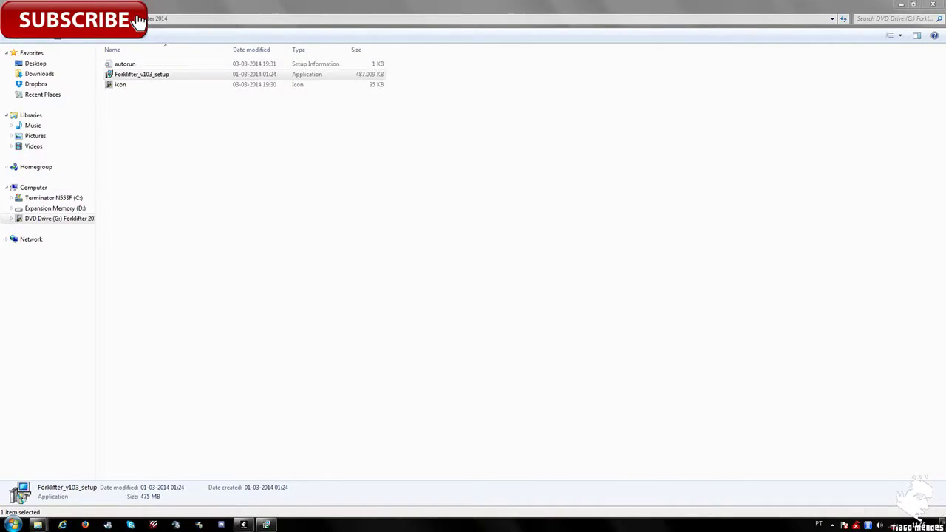
- Choose English as the setup language for the Forklifter 2014 installer and confirm it
key("alt+Down")
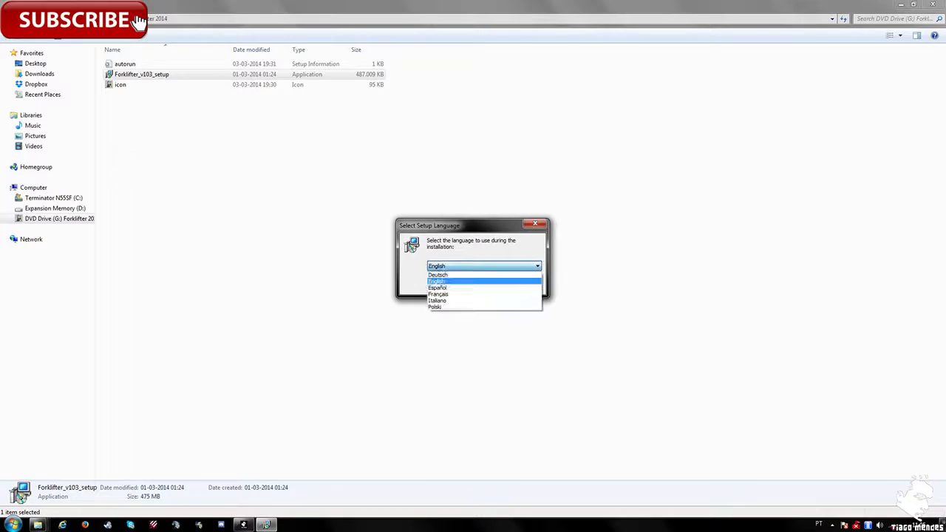
key("Up")
key("Return")
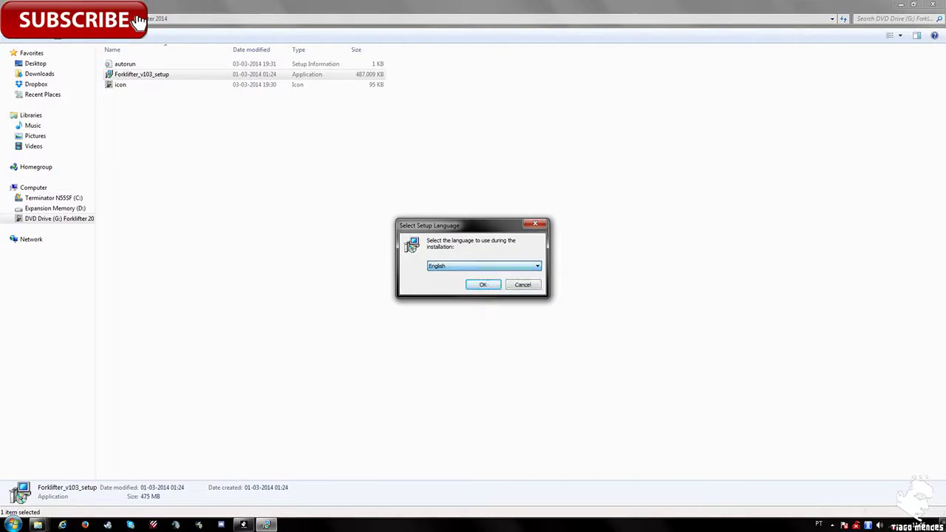
key("Return")
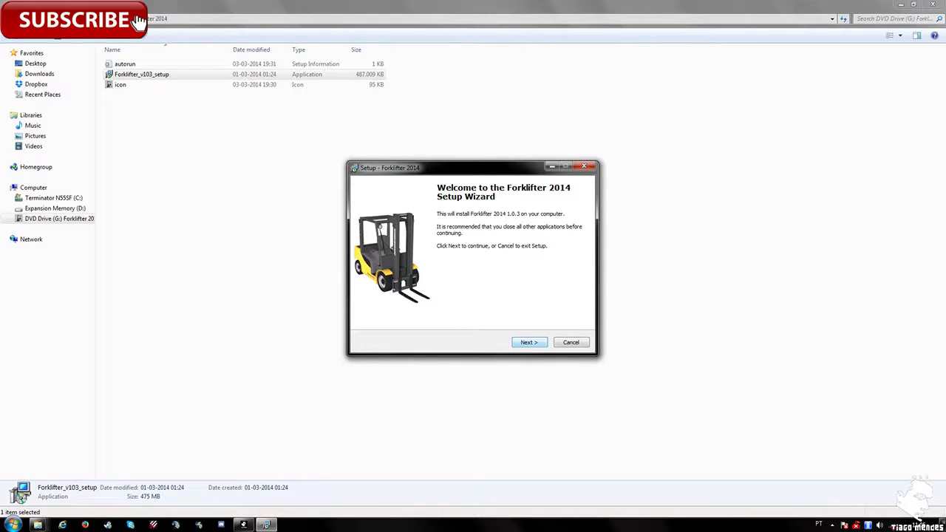
- Accept the license agreement and keep C:\Program Files (x86)\Forklifter 2014 as the destination, with a desktop icon created
key("Return")
key("Up")
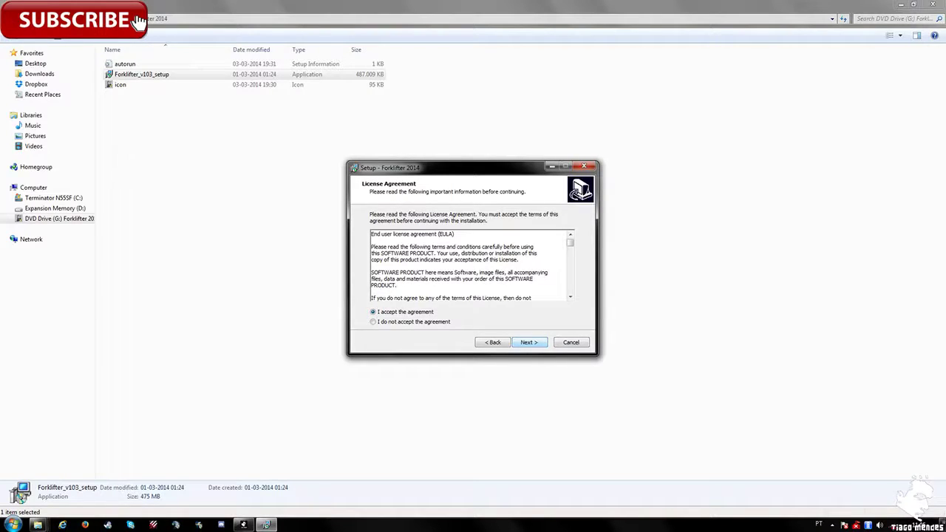
key("Return")
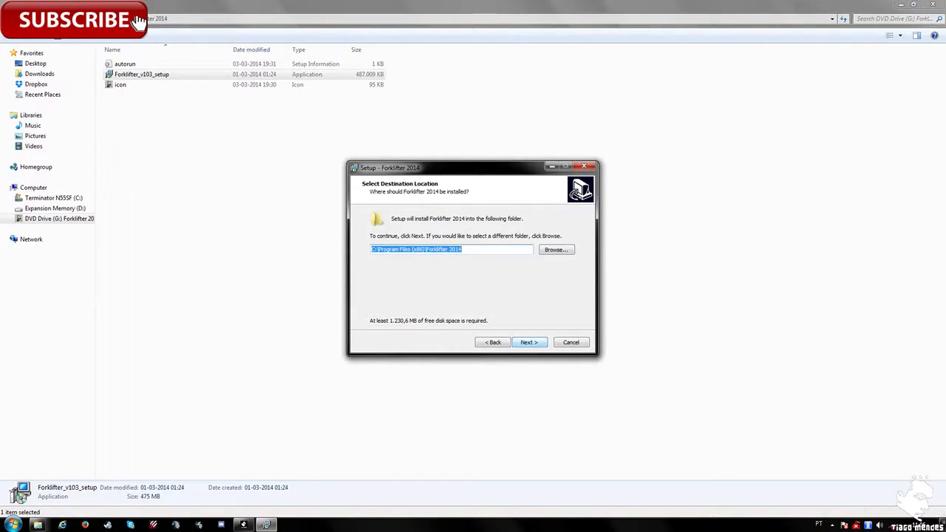
key("Return")
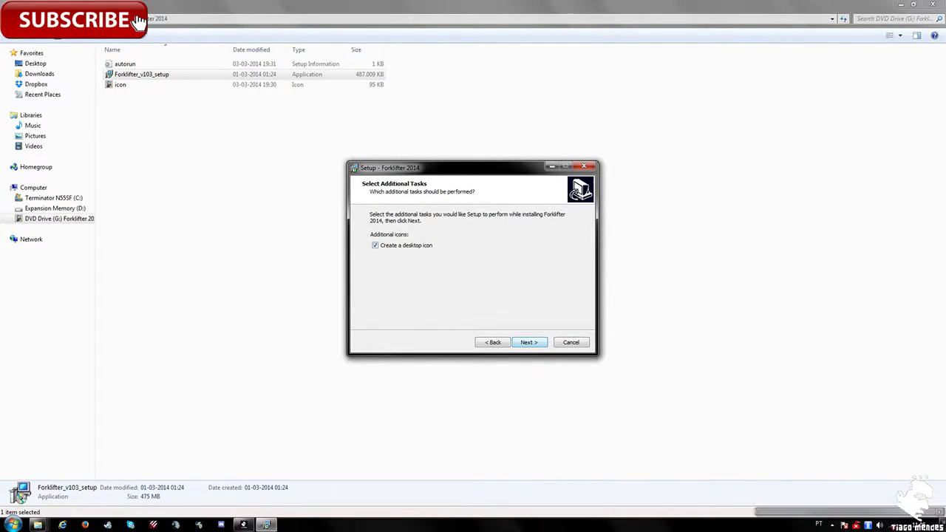
key("Return")
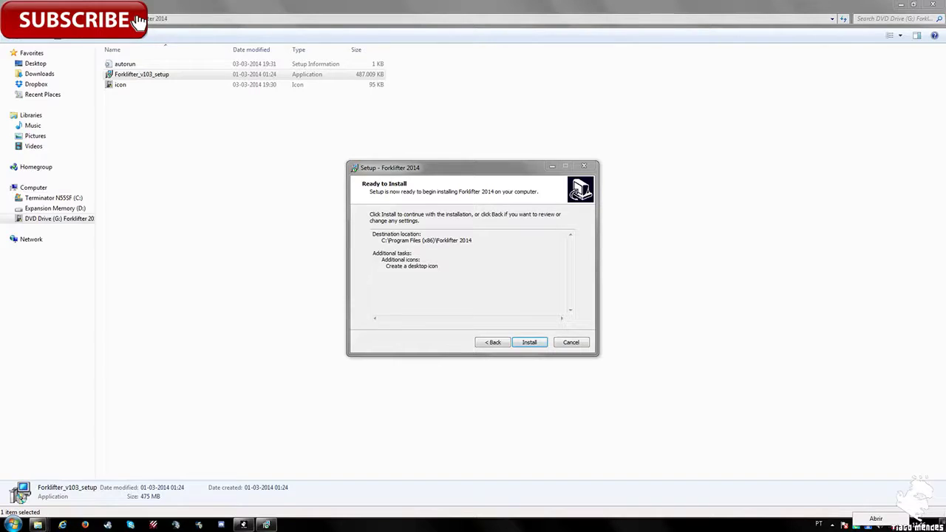
- Check the real-time protection status on the Microsoft Security Essentials home page and close that program
left_click(887, 518)
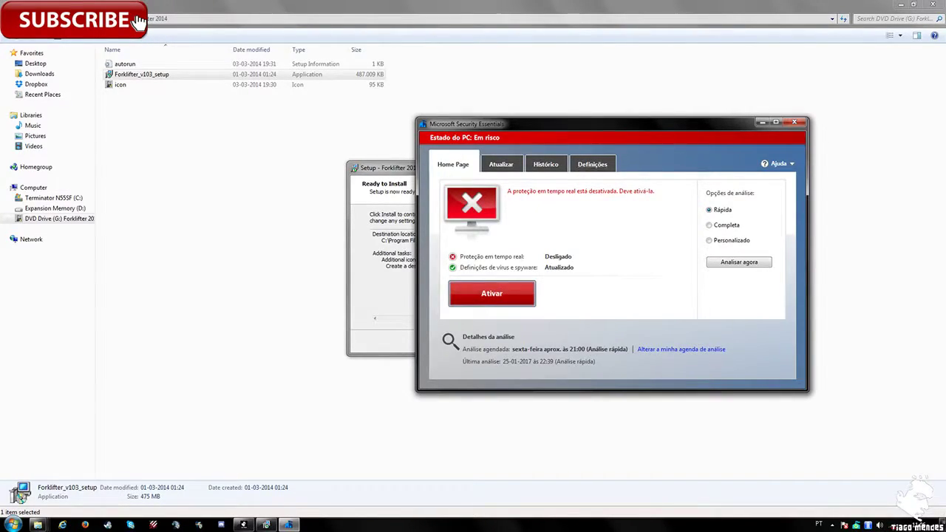
left_click_drag(592, 124, 675, 128)
left_click(878, 126)
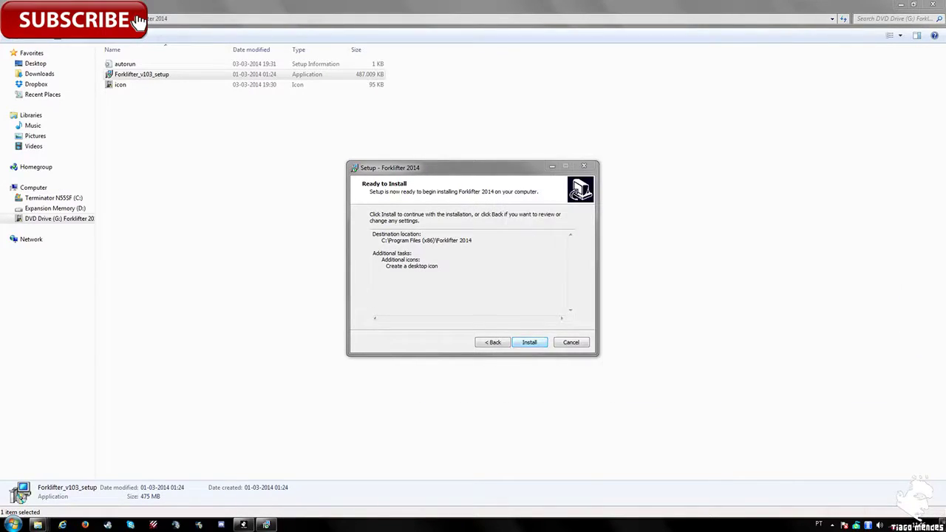
- Install Forklifter 2014 and finish the setup wizard with the option to launch the game
key("Return")
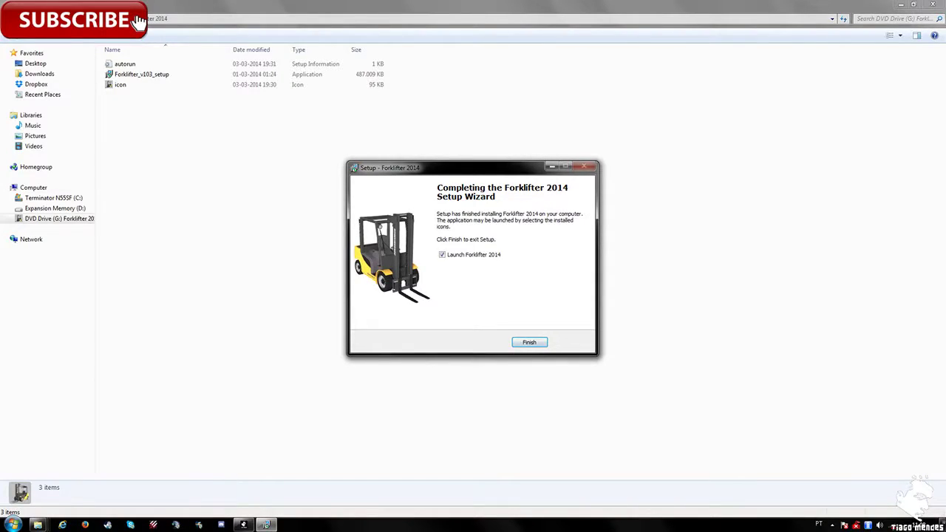
key("Return")
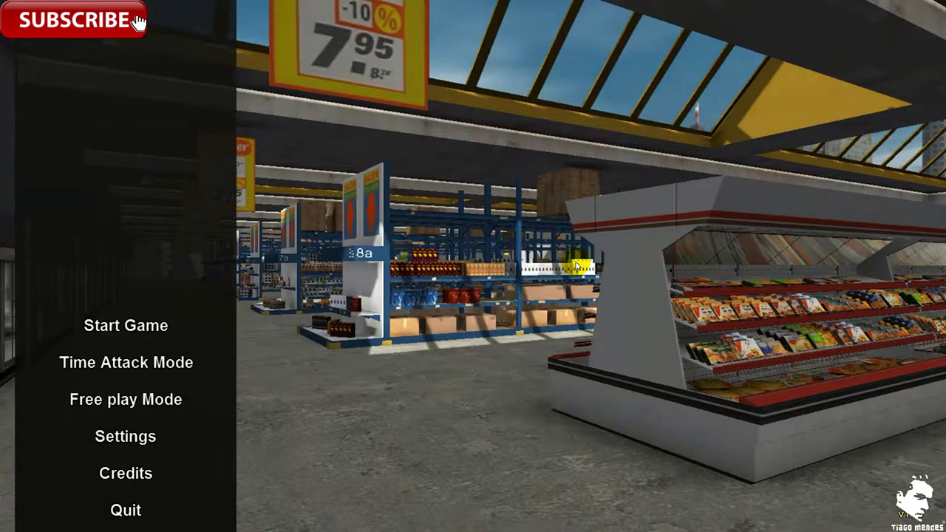
- In the game's settings, choose English as the language and 1920 x 1080 as the graphics mode
left_click(128, 437)
left_click(370, 156)
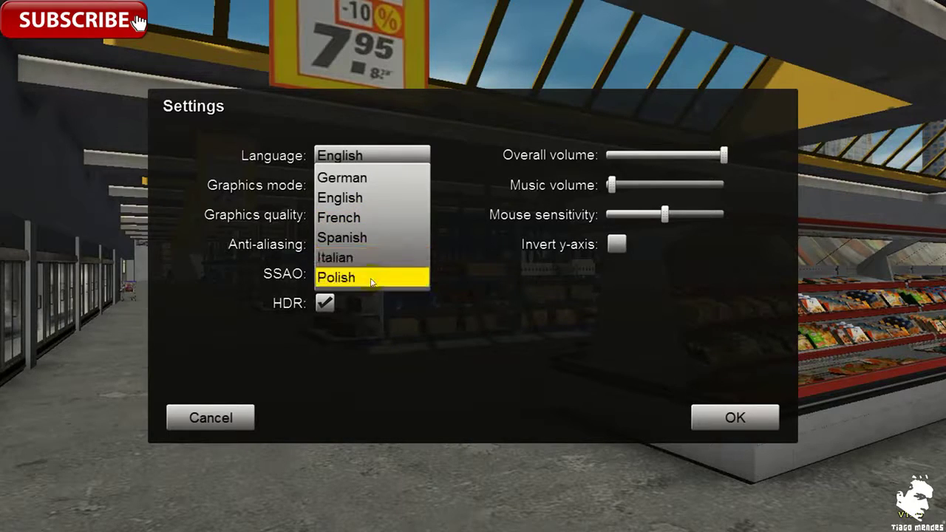
left_click(368, 198)
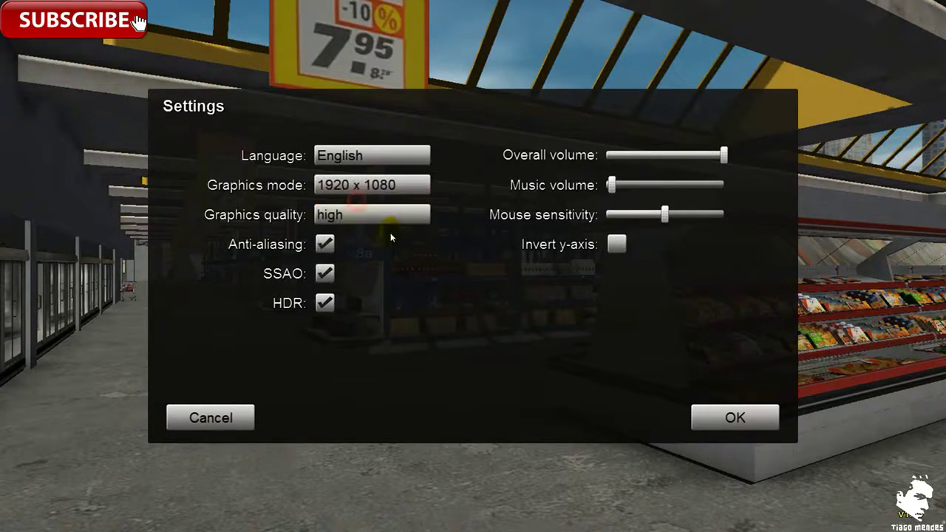
left_click(397, 185)
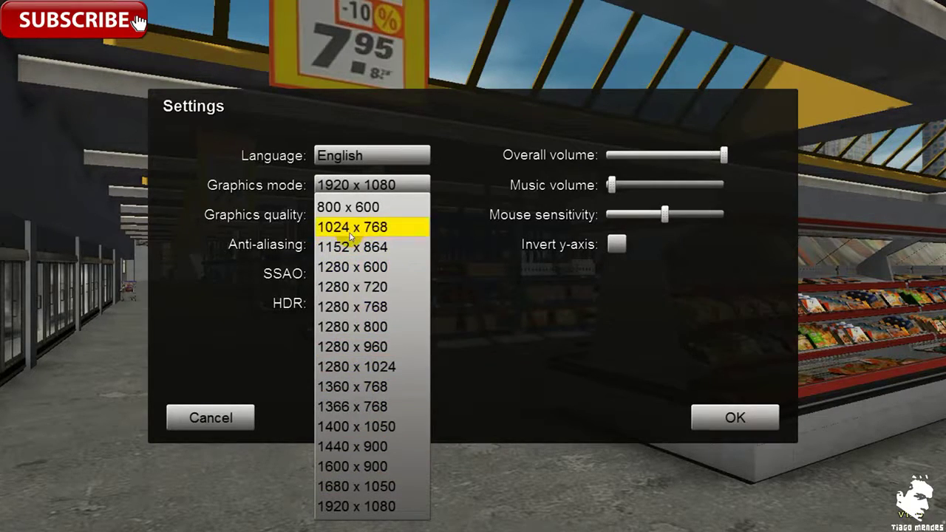
left_click(392, 507)
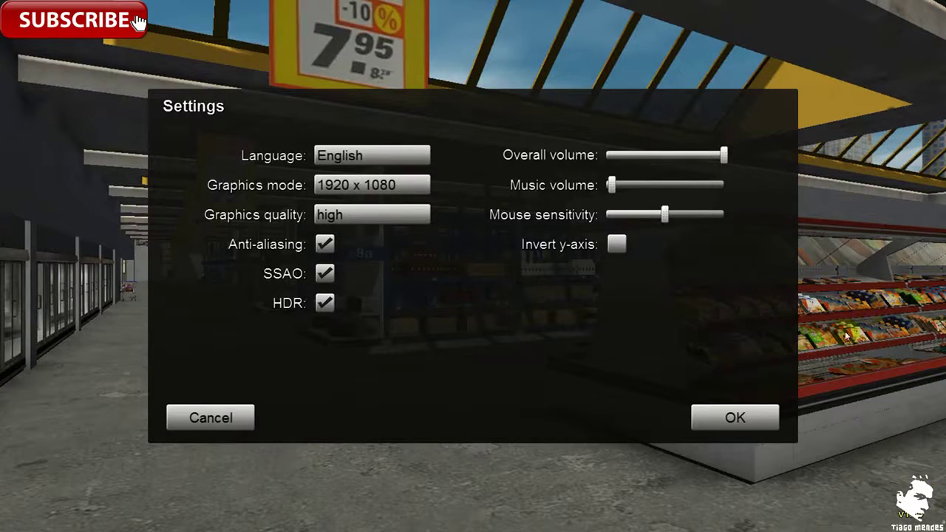
- Set the graphics quality to high, keep the music volume near its minimum, and confirm the game settings
left_click(363, 215)
left_click(361, 275)
mouse_move(611, 186)
left_mouse_down()
mouse_move(627, 187)
mouse_move(606, 186)
mouse_move(613, 191)
left_mouse_up()
left_click(703, 420)
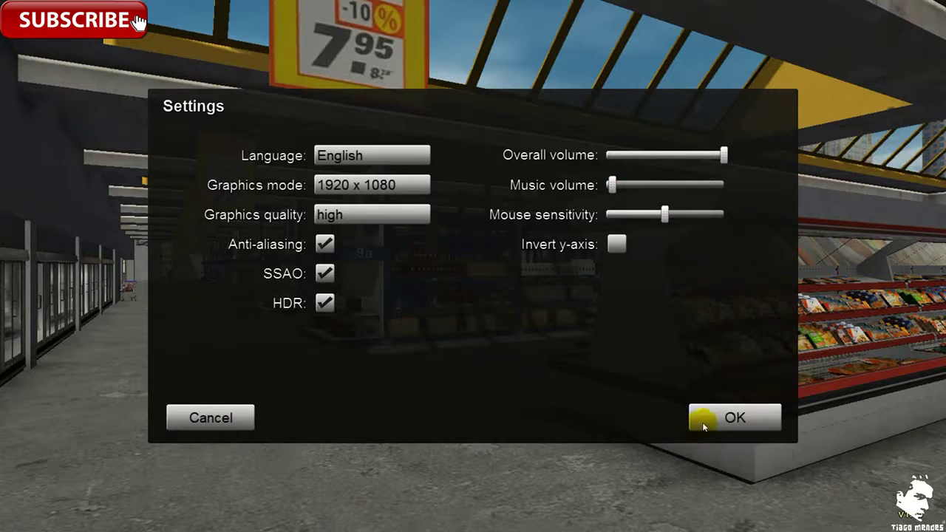